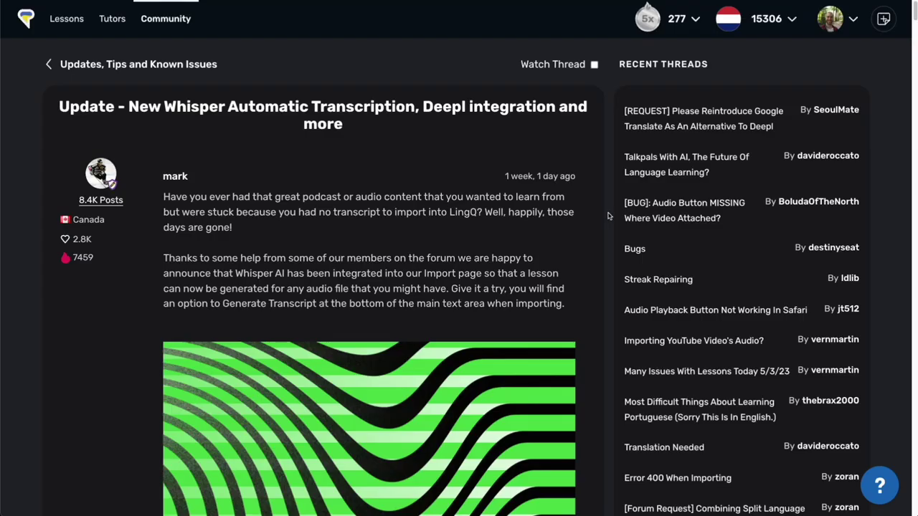
# Read through the forum post announcing the Whisper automatic transcription update
pyautogui.scroll(-5, 607, 216)
pyautogui.scroll(-3, 607, 216)
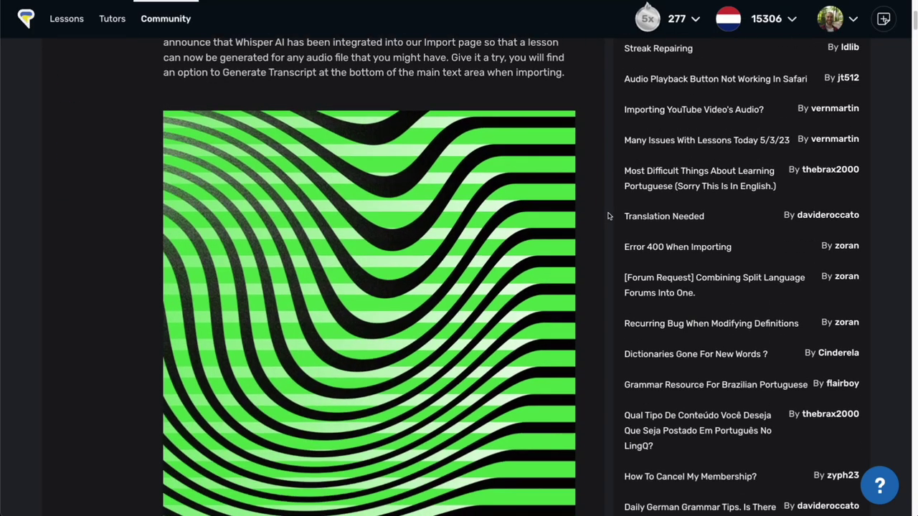
pyautogui.scroll(-3, 607, 216)
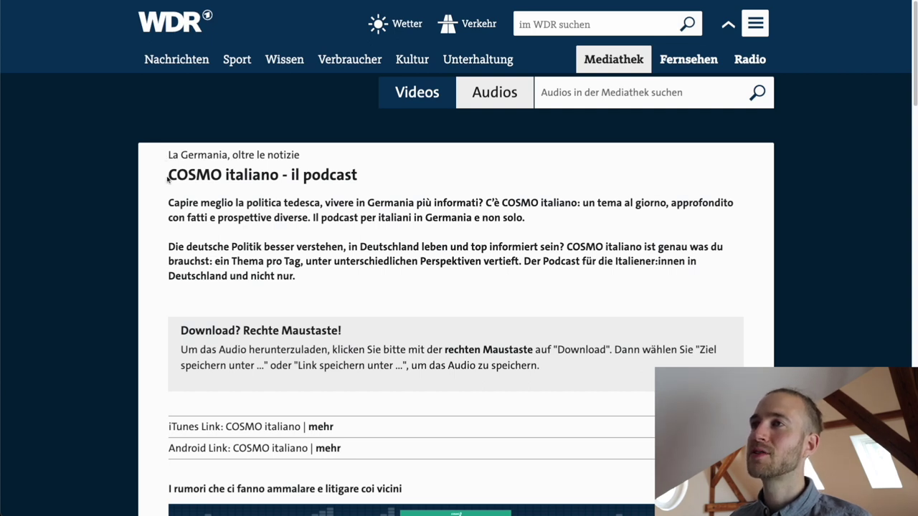
# Save the audio of the COSMO italiano episode "I rumori che ci fanno ammalare e litigare coi vicini" to the Downloads folder
pyautogui.moveTo(165, 175); pyautogui.dragTo(375, 189)
pyautogui.click(384, 188)
pyautogui.scroll(-2, 176, 162)
pyautogui.scroll(2, 217, 174)
pyautogui.scroll(-5, 211, 169)
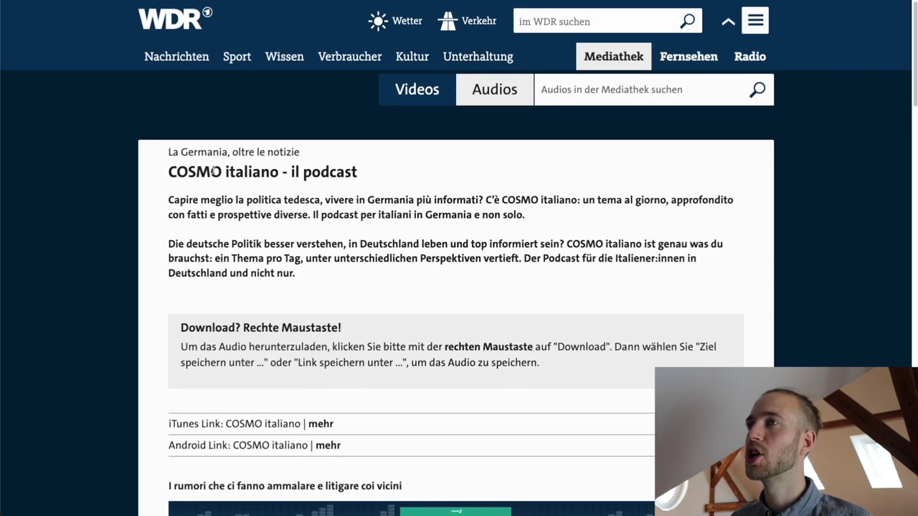
pyautogui.scroll(-2, 215, 183)
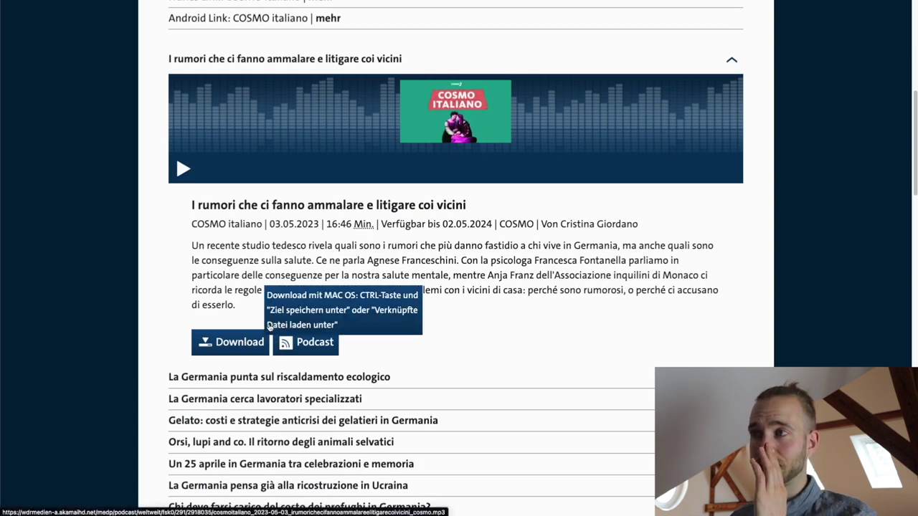
pyautogui.rightClick(237, 346)
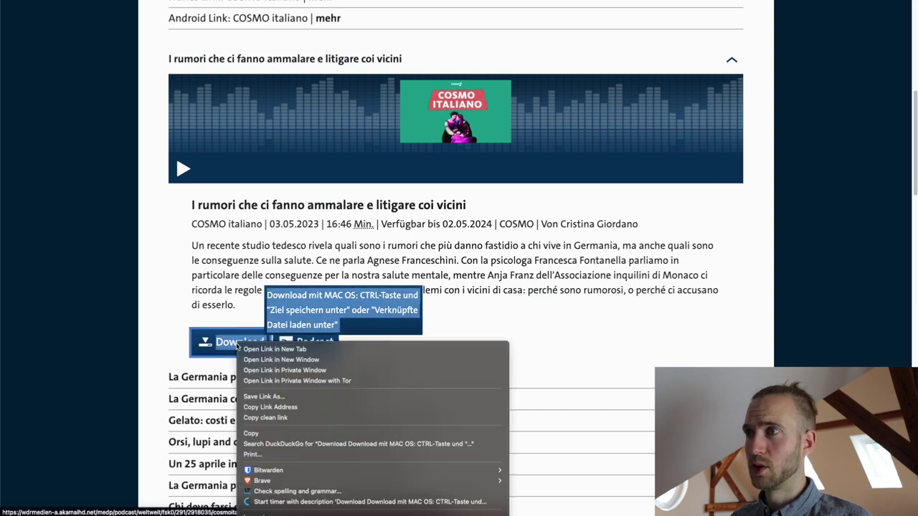
pyautogui.click(278, 398)
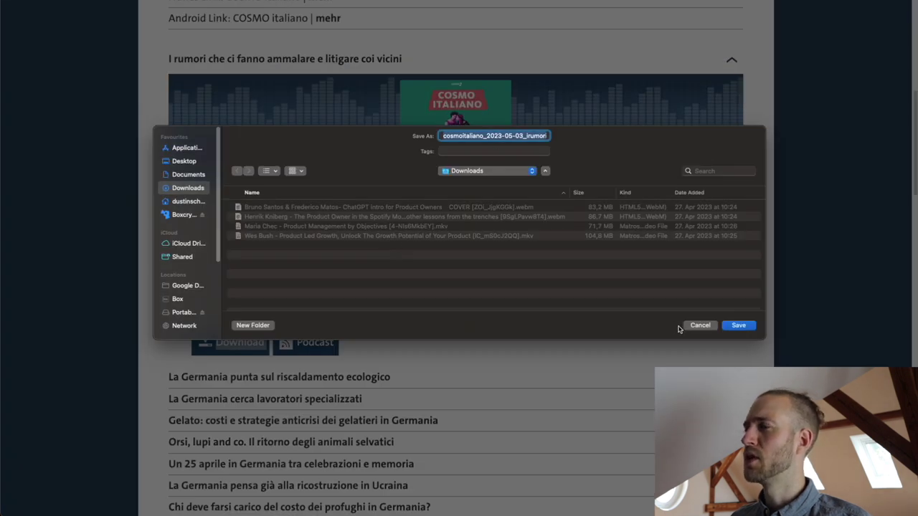
pyautogui.click(740, 326)
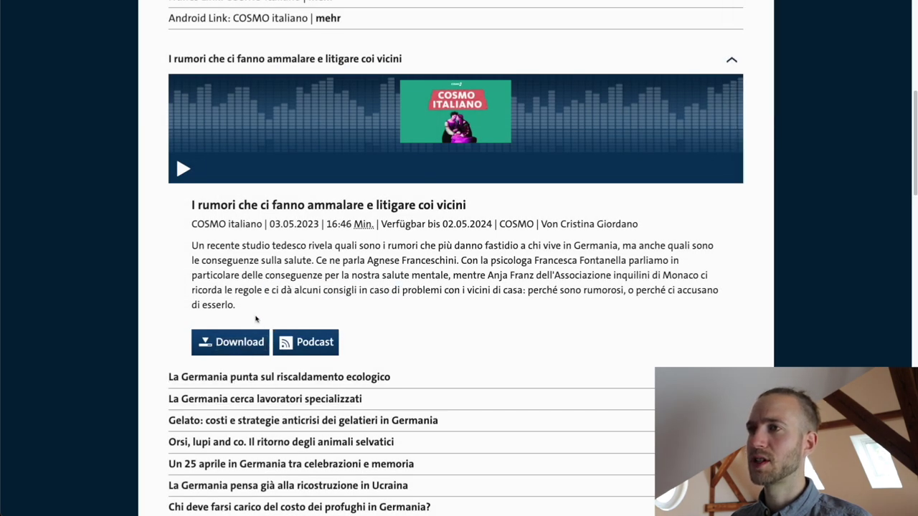
# Open the episode's audio directly in the browser player, and return to the podcast page
pyautogui.click(241, 343)
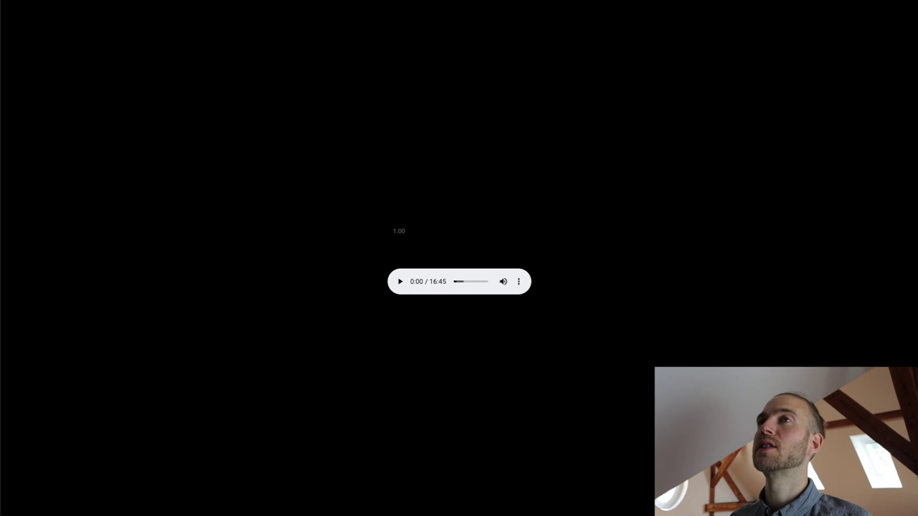
pyautogui.hotkey('alt', 'Left')
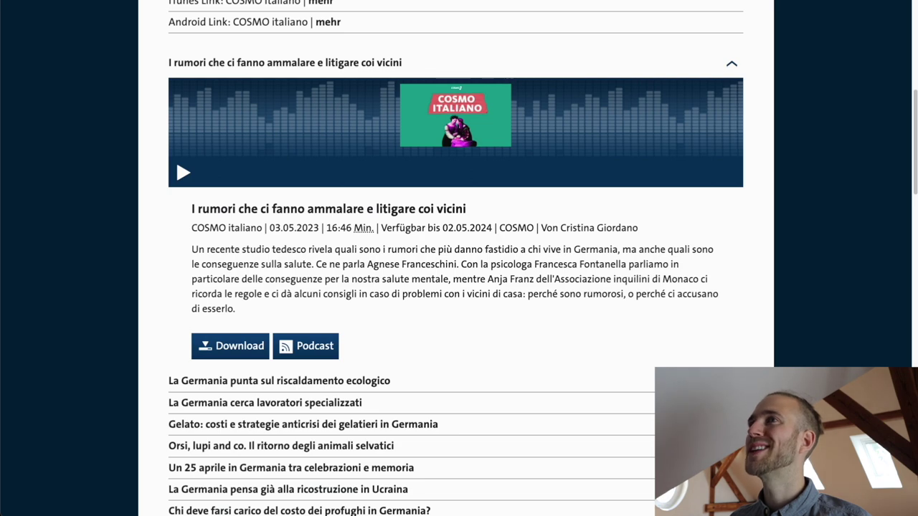
# Switch to LingQ, open the course of the lesson "02.05.2023 - La Germania punta sul riscaldamento ecologico" and review its contents
pyautogui.hotkey('alt', 'Left')
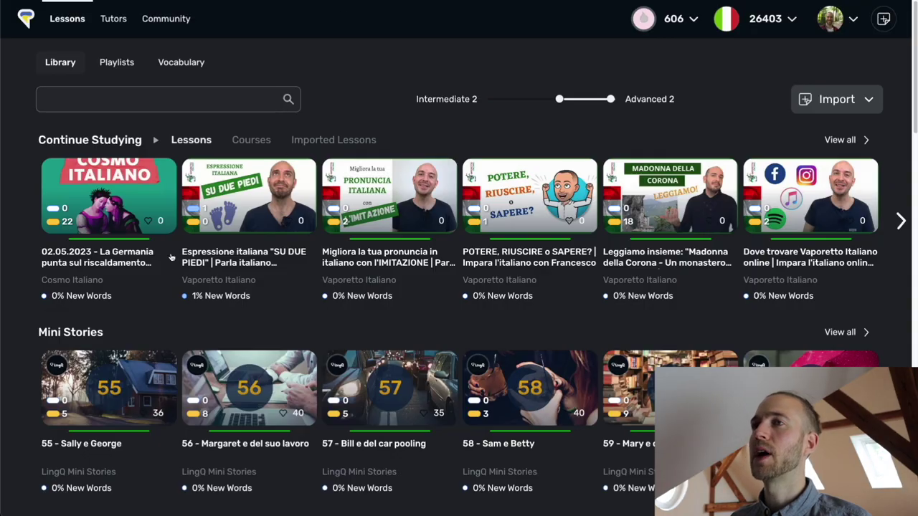
pyautogui.moveTo(167, 269)
pyautogui.click(169, 323)
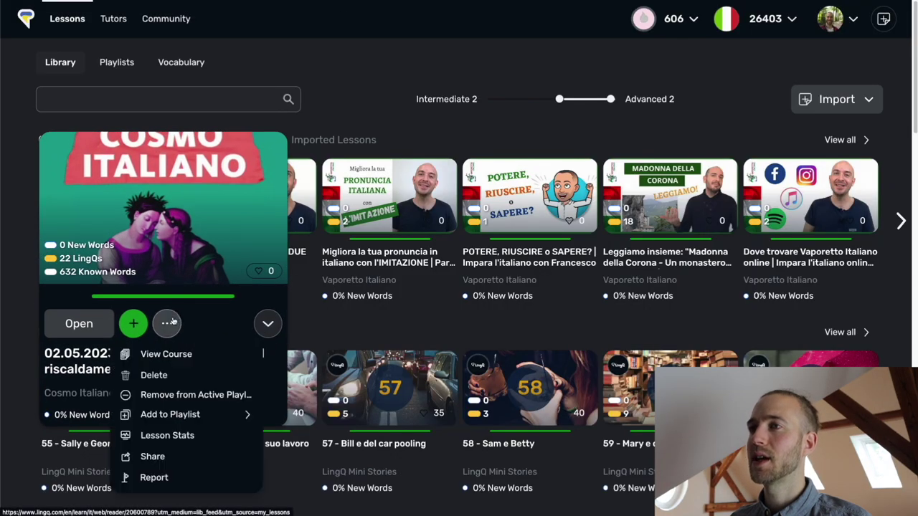
pyautogui.click(172, 354)
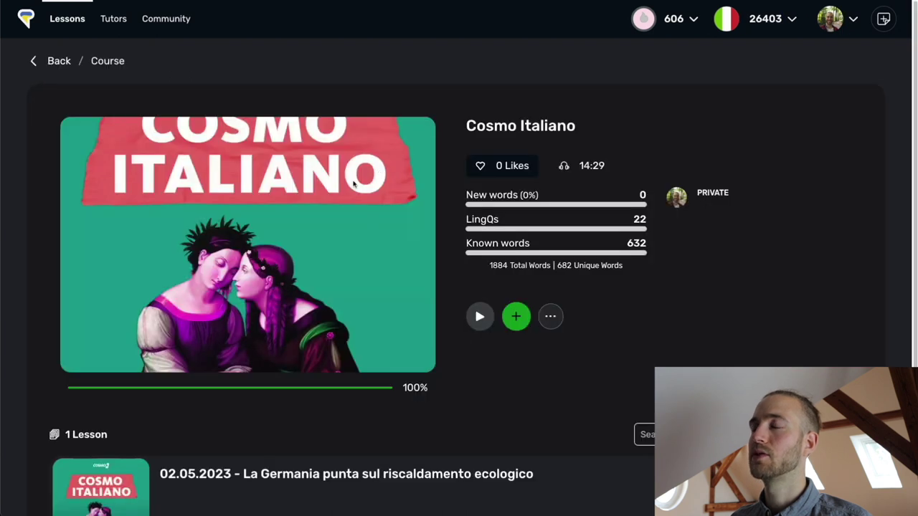
pyautogui.scroll(-2, 320, 227)
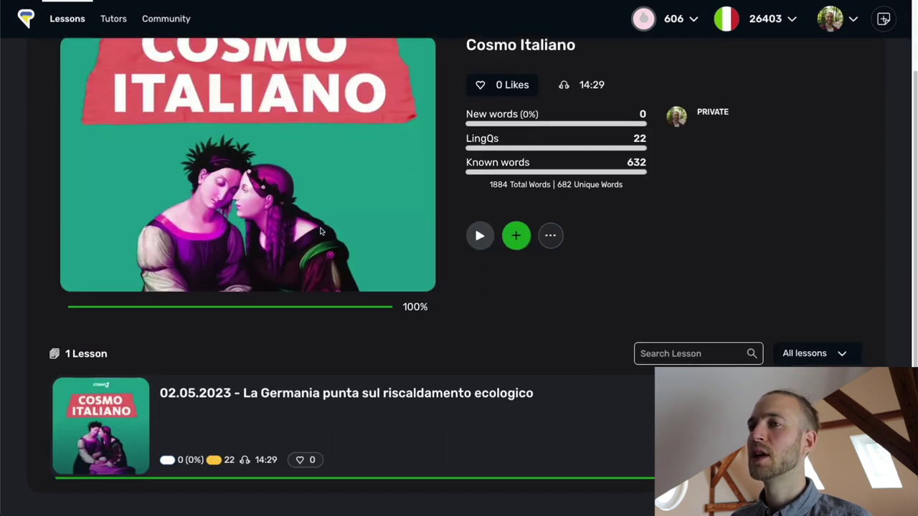
pyautogui.scroll(2, 445, 177)
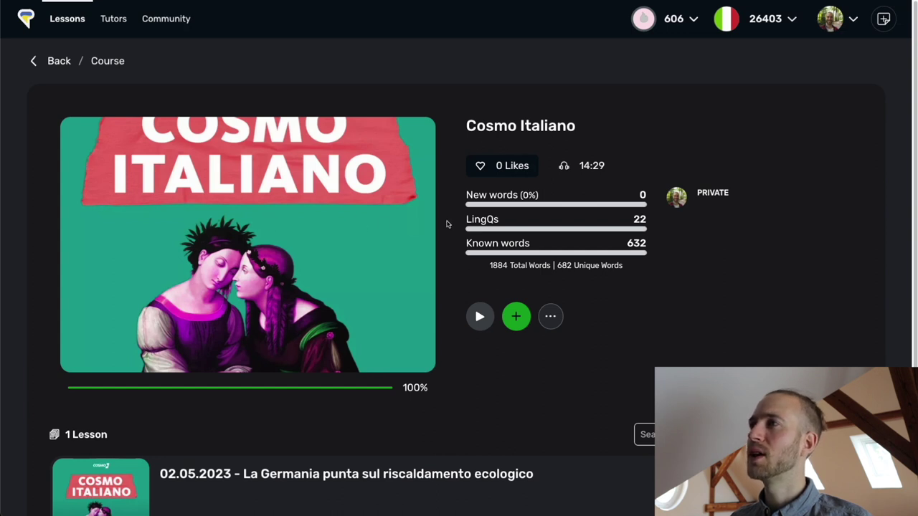
pyautogui.scroll(-1, 386, 253)
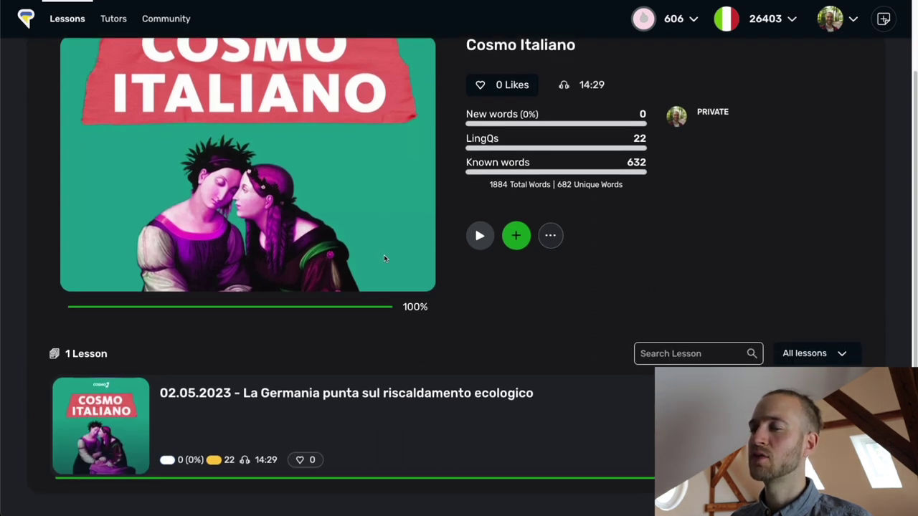
pyautogui.scroll(1, 388, 257)
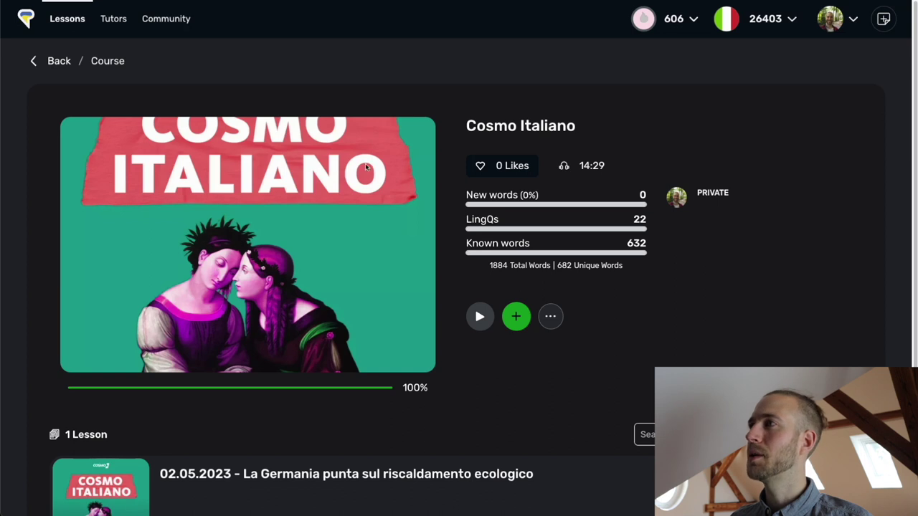
pyautogui.scroll(-1, 349, 170)
pyautogui.scroll(1, 351, 168)
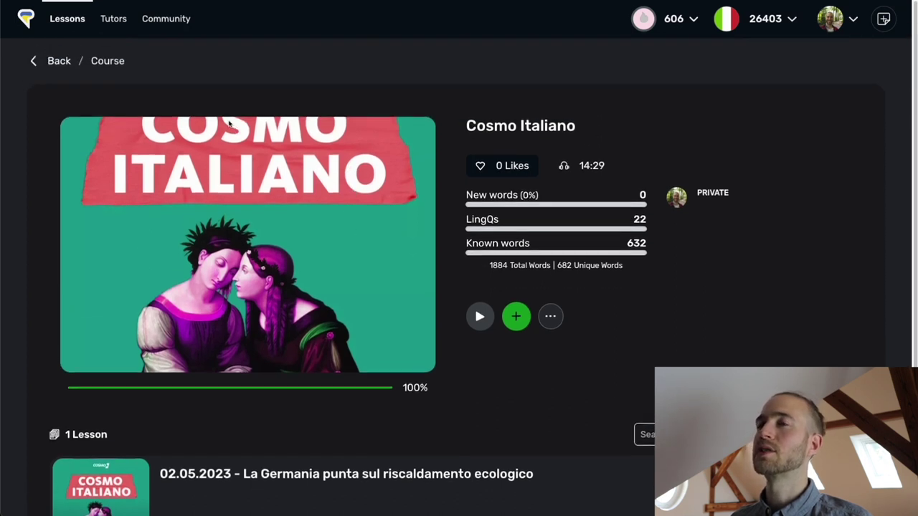
pyautogui.scroll(-1, 62, 95)
pyautogui.scroll(1, 63, 93)
# Return to the Italian lesson library and open the form for importing a new lesson
pyautogui.click(51, 68)
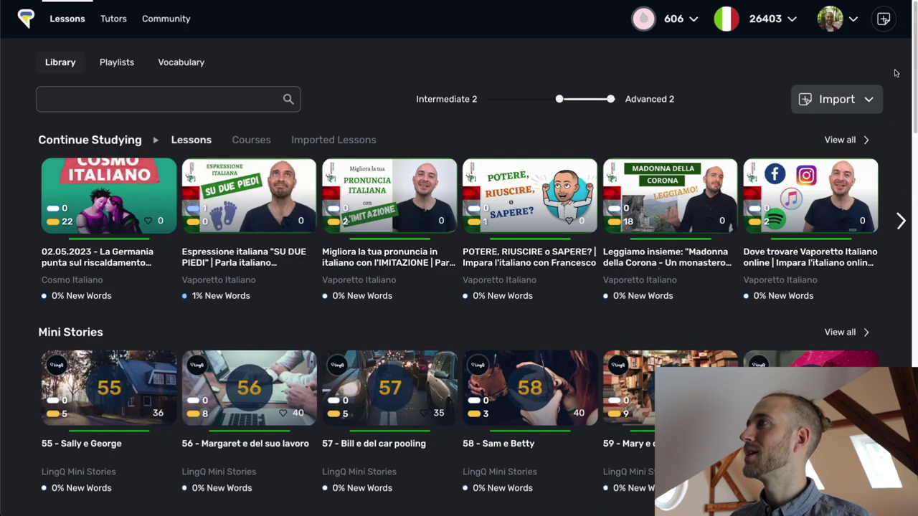
pyautogui.click(887, 23)
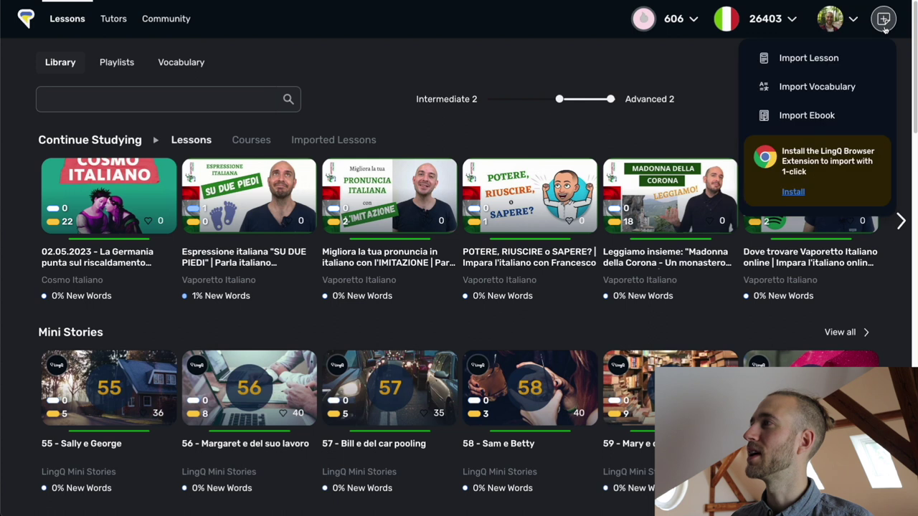
pyautogui.click(775, 60)
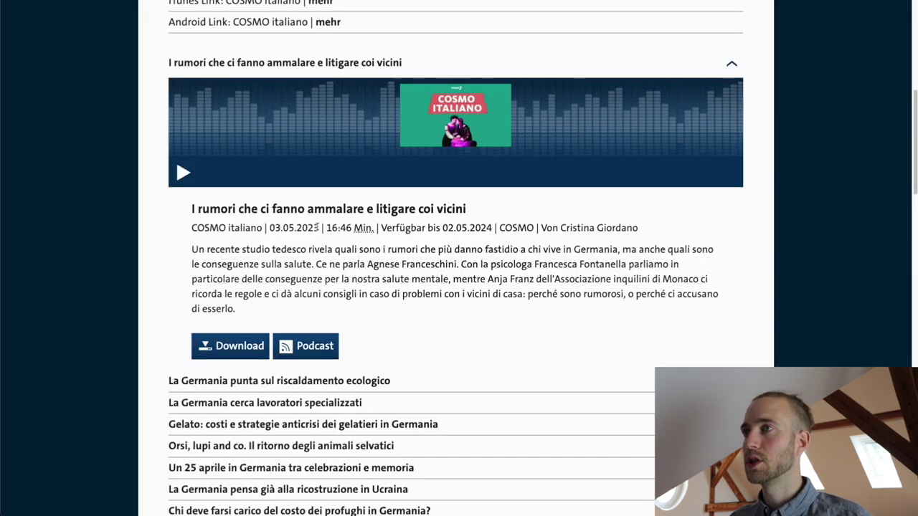
# Title the lesson "03.05.2023 - I rumori che ci fanno ammalare e litigare coi.." using the date and title from the podcast page
pyautogui.moveTo(318, 227); pyautogui.dragTo(271, 225)
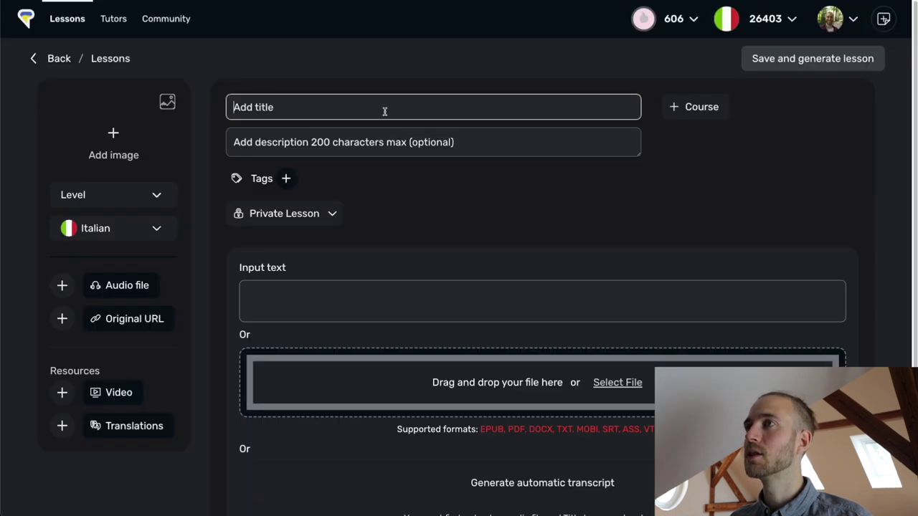
pyautogui.write('03.05.2023')
pyautogui.write('-')
pyautogui.hotkey('alt', 'Tab')
pyautogui.moveTo(467, 209); pyautogui.dragTo(194, 210)
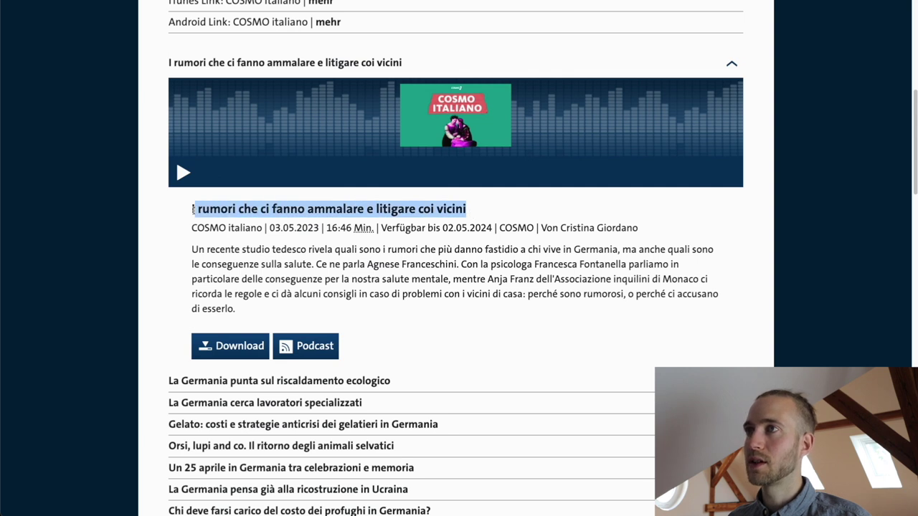
pyautogui.hotkey('ctrl', 'c')
pyautogui.hotkey('alt', 'Tab')
pyautogui.click(390, 104)
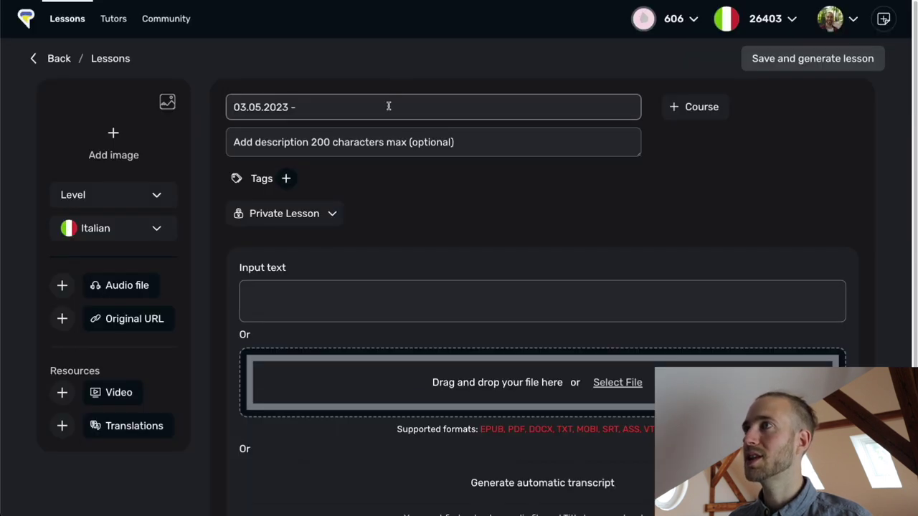
pyautogui.hotkey('ctrl', 'v')
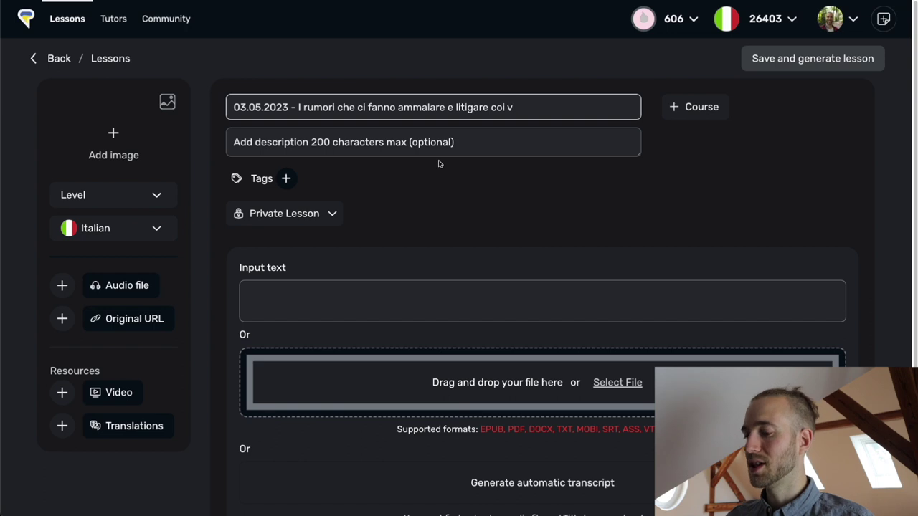
pyautogui.press('BackSpace')
pyautogui.press('BackSpace')
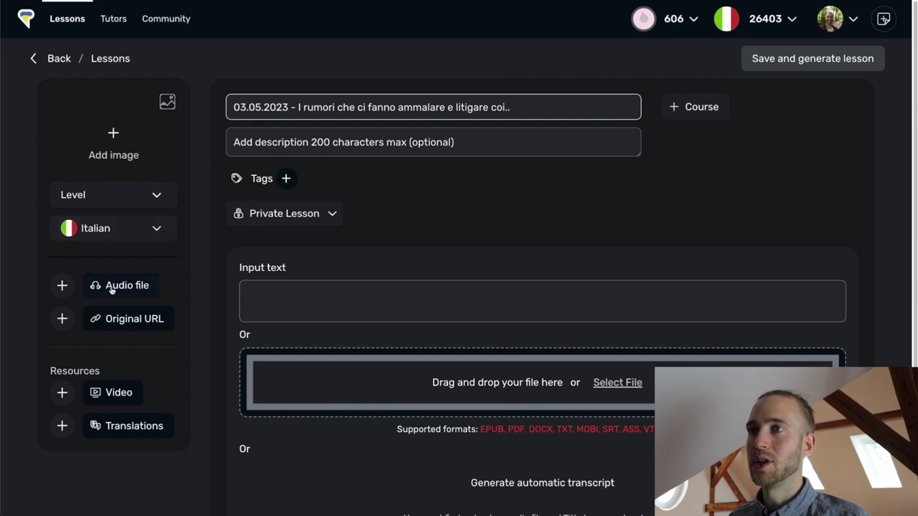
# Attach the downloaded Cosmo Italiano MP3 from the Downloads folder as the lesson's audio file
pyautogui.click(63, 285)
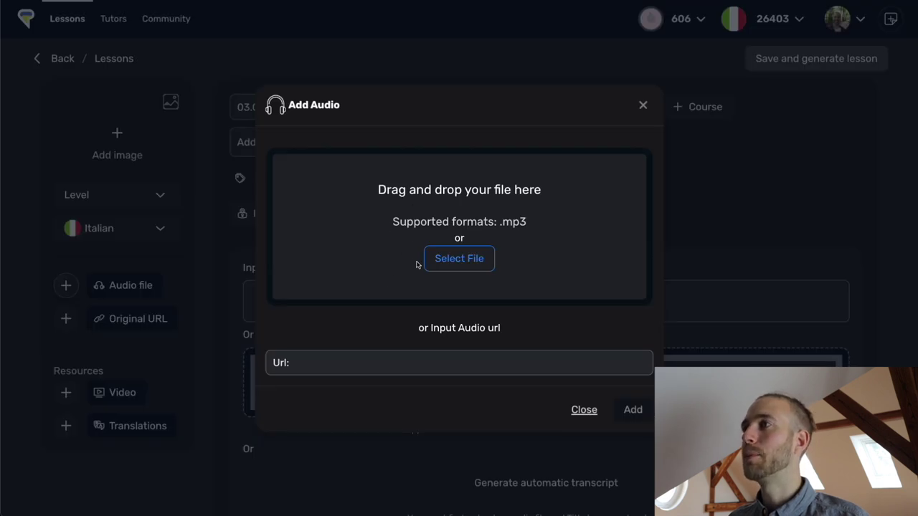
pyautogui.click(303, 362)
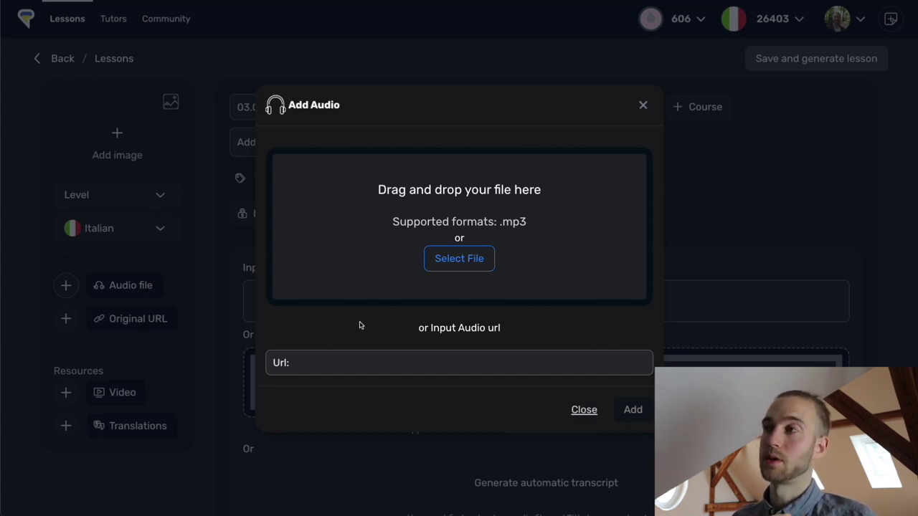
pyautogui.click(441, 266)
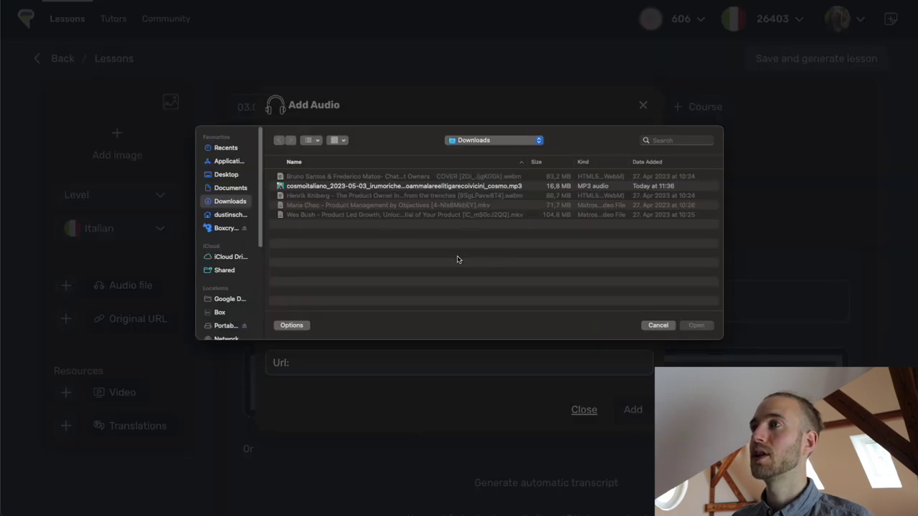
pyautogui.click(452, 190)
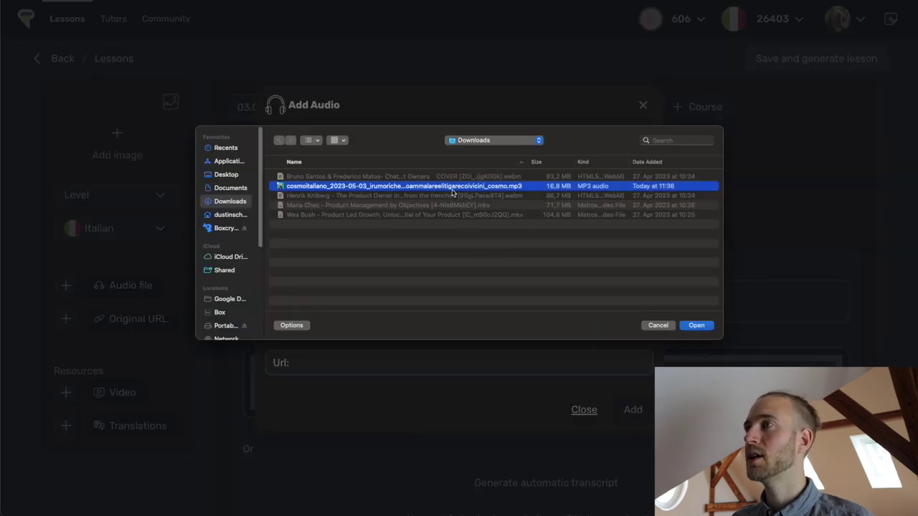
pyautogui.click(697, 326)
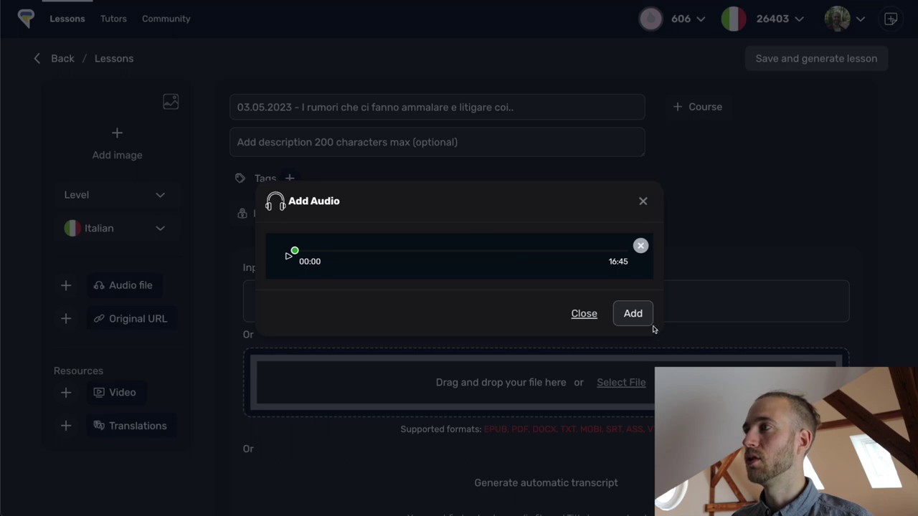
pyautogui.click(648, 321)
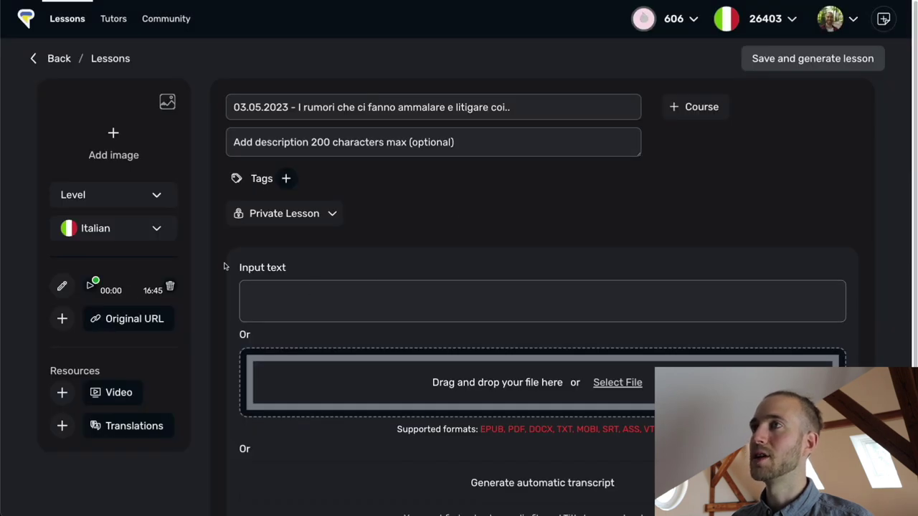
# Assign the new lesson to the existing Cosmo Italiano course
pyautogui.click(678, 109)
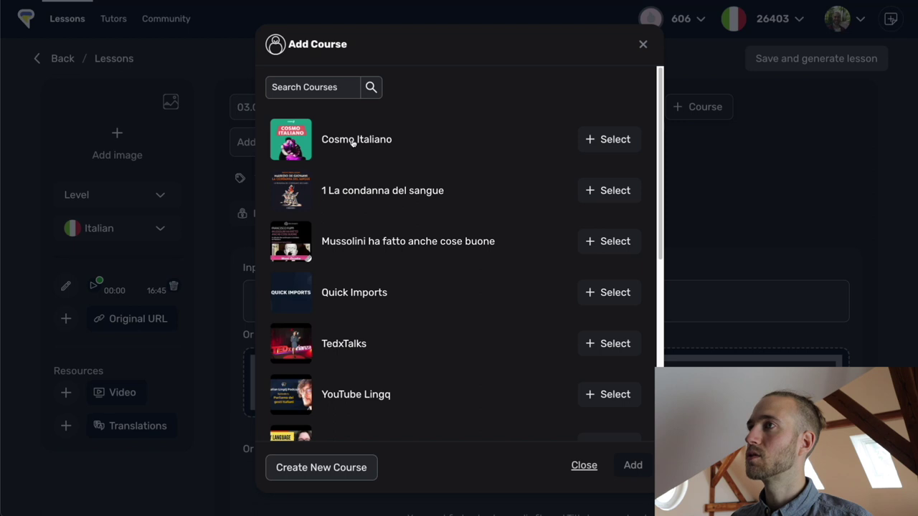
pyautogui.click(585, 148)
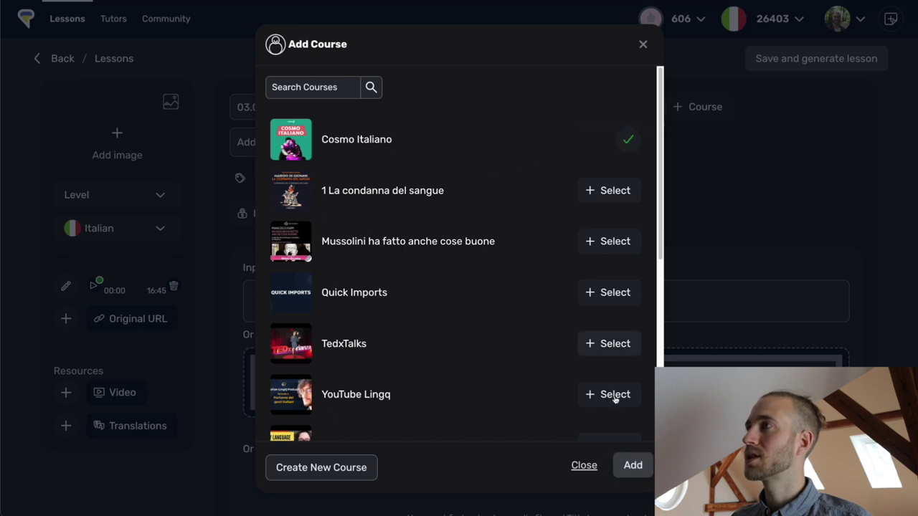
pyautogui.click(634, 467)
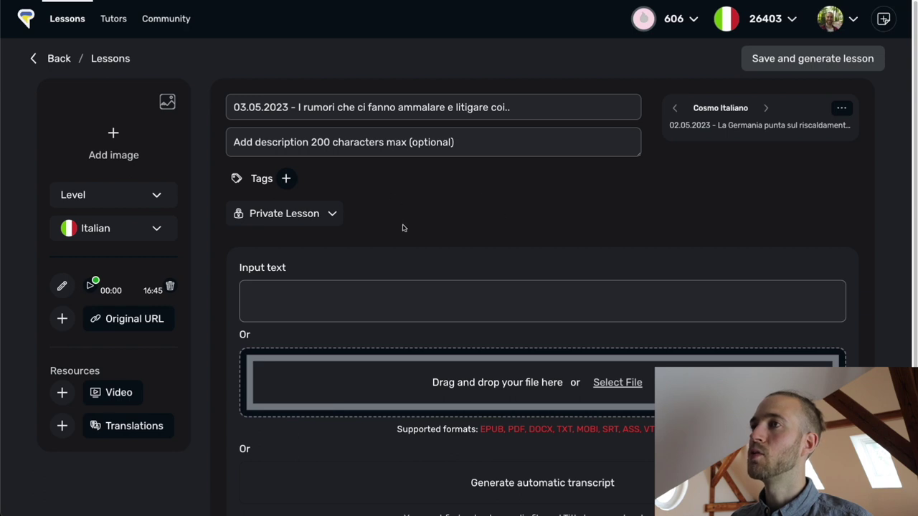
pyautogui.scroll(-1, 403, 228)
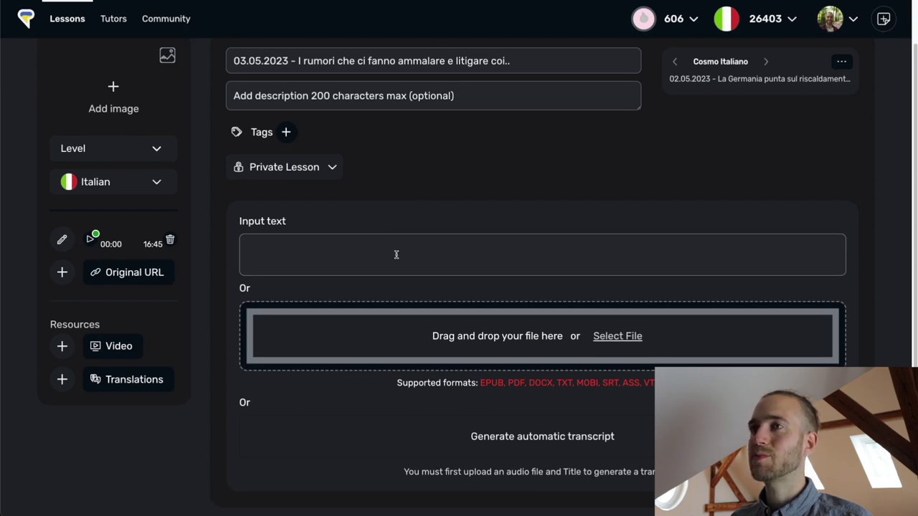
# Generate the automatic transcript for the 03.05.2023 Cosmo Italiano lesson and open that lesson from the library
pyautogui.click(518, 440)
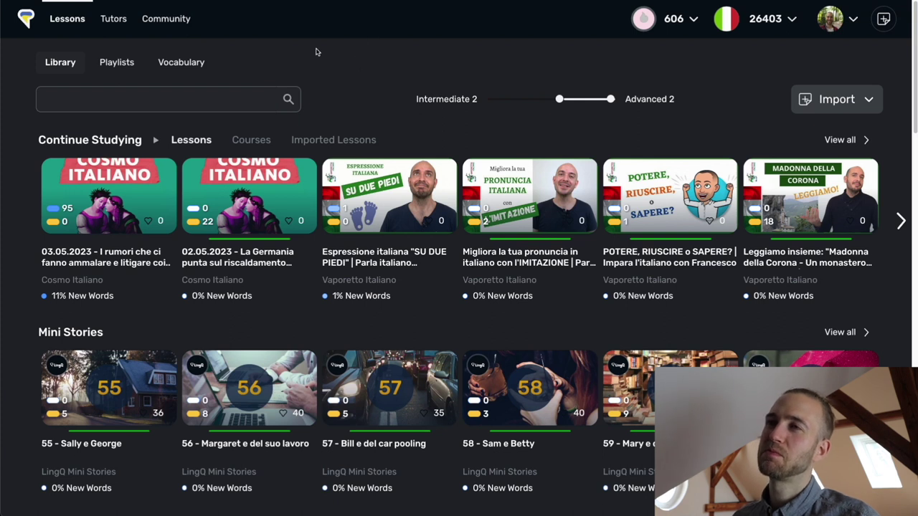
pyautogui.moveTo(143, 264)
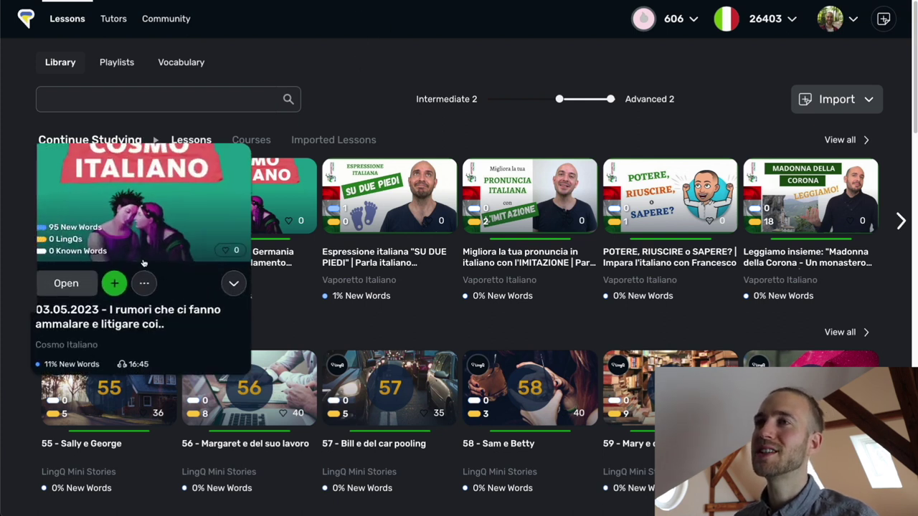
pyautogui.click(79, 290)
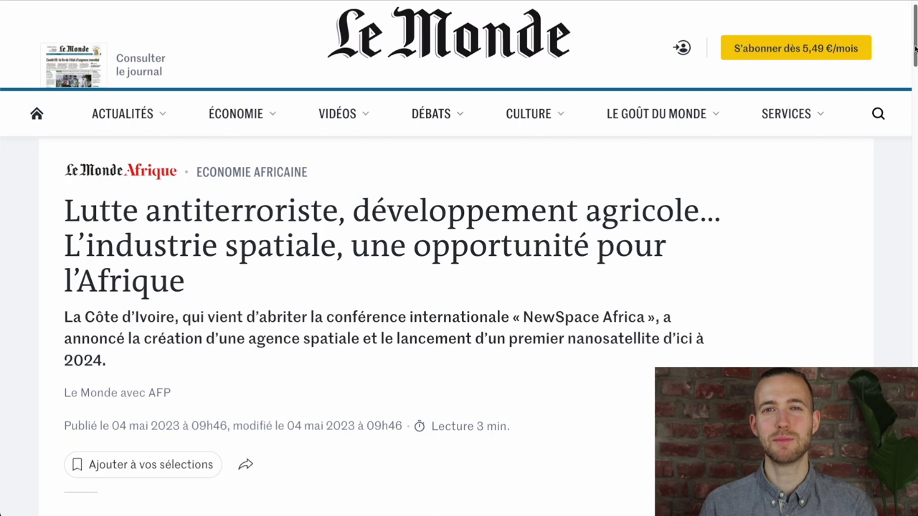
# Import only the Le Monde article paragraph beginning "La Côte d'Ivoire" and ending "en 1998" into LingQ as a French lesson
pyautogui.scroll(-4, 905, 80)
pyautogui.scroll(-6, 905, 79)
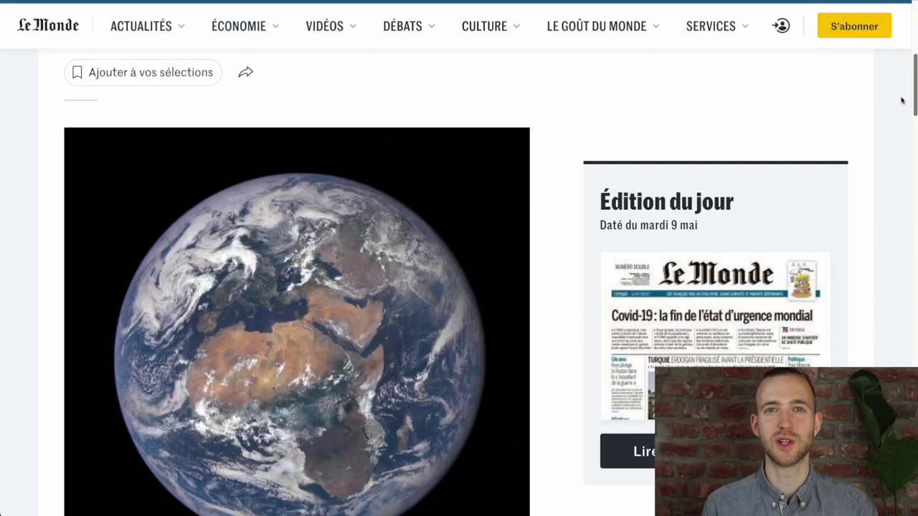
pyautogui.scroll(-4, 893, 140)
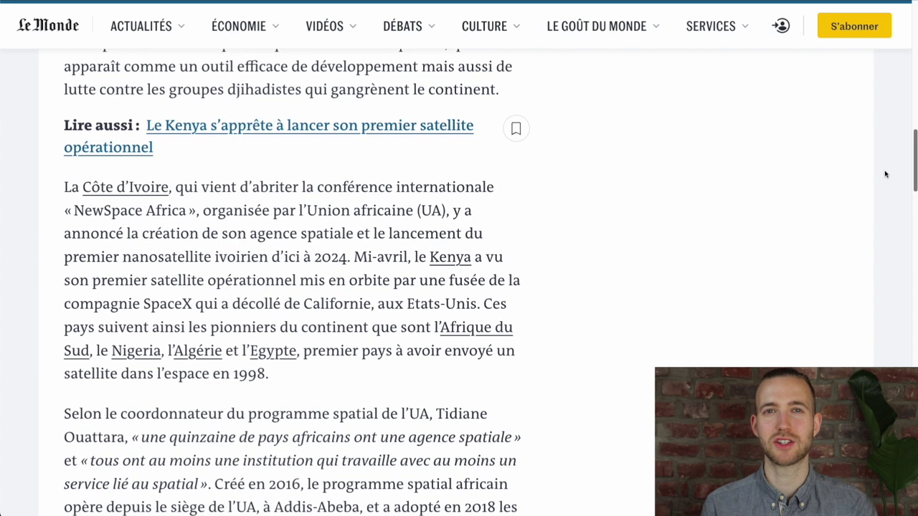
pyautogui.moveTo(64, 188); pyautogui.dragTo(282, 374)
pyautogui.click(760, 2)
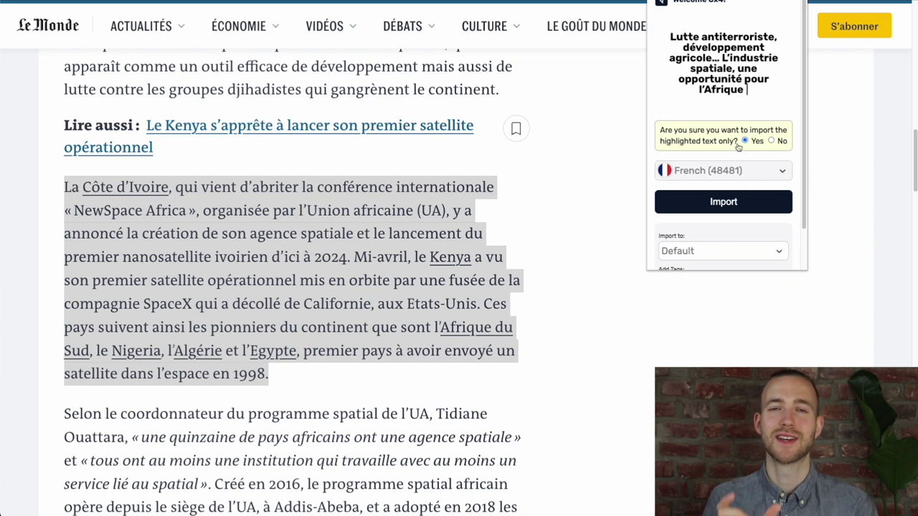
pyautogui.click(706, 203)
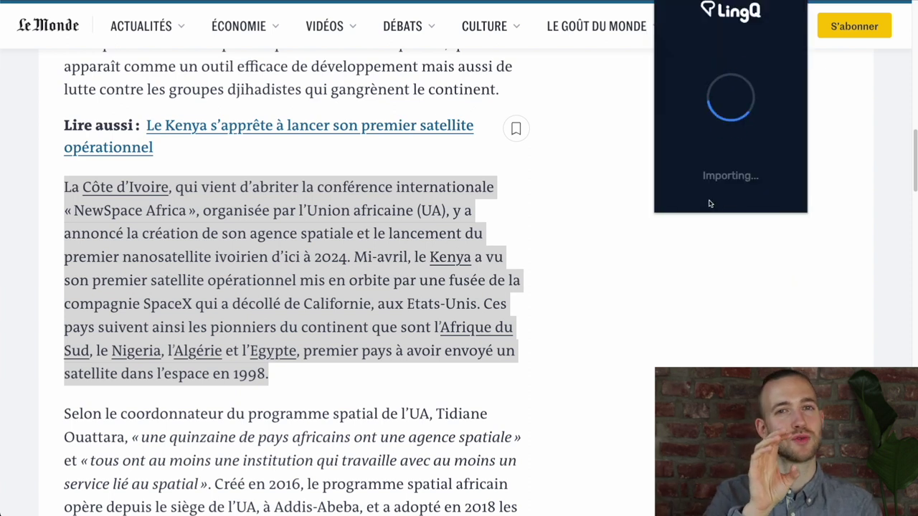
pyautogui.click(730, 179)
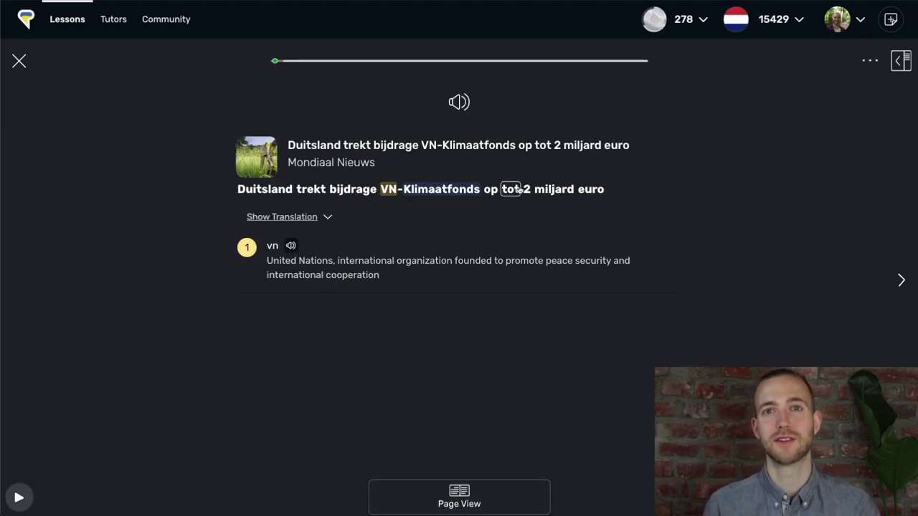
# Mark "klimaatfonds" as known in the Dutch Mondiaal Nieuws lesson and show the translation of the headline sentence
pyautogui.click(421, 192)
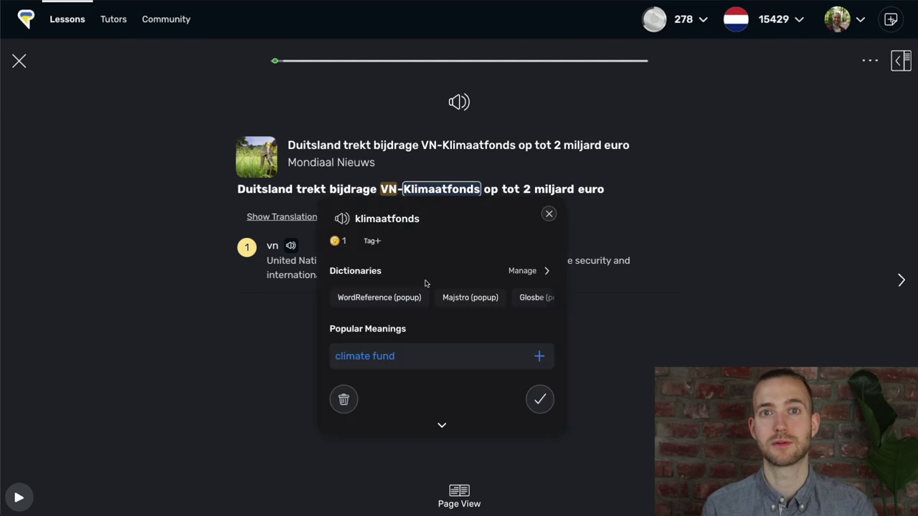
pyautogui.click(539, 400)
pyautogui.click(326, 218)
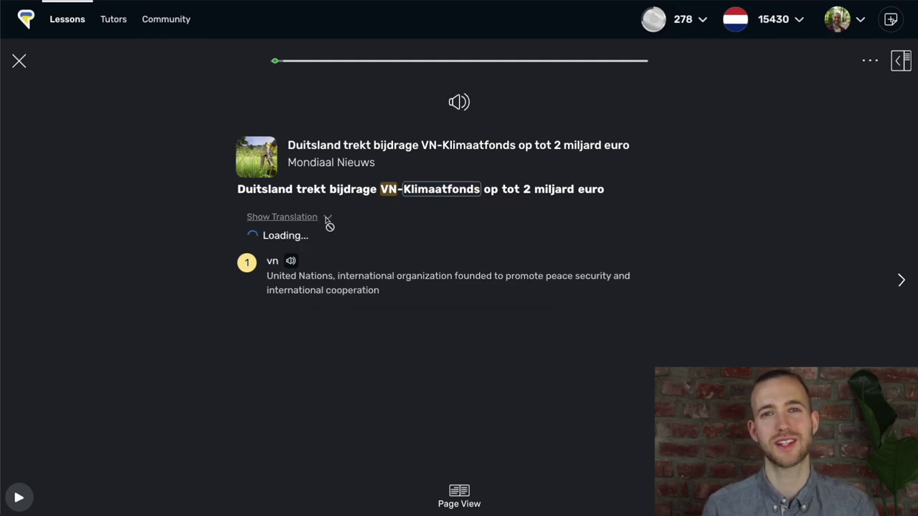
pyautogui.moveTo(250, 235); pyautogui.dragTo(476, 237)
# Advance to the sentence beginning "Daarmee verhoogt" and look up "donoren" in the DeepL Translator dictionary
pyautogui.press('Right')
pyautogui.click(455, 150)
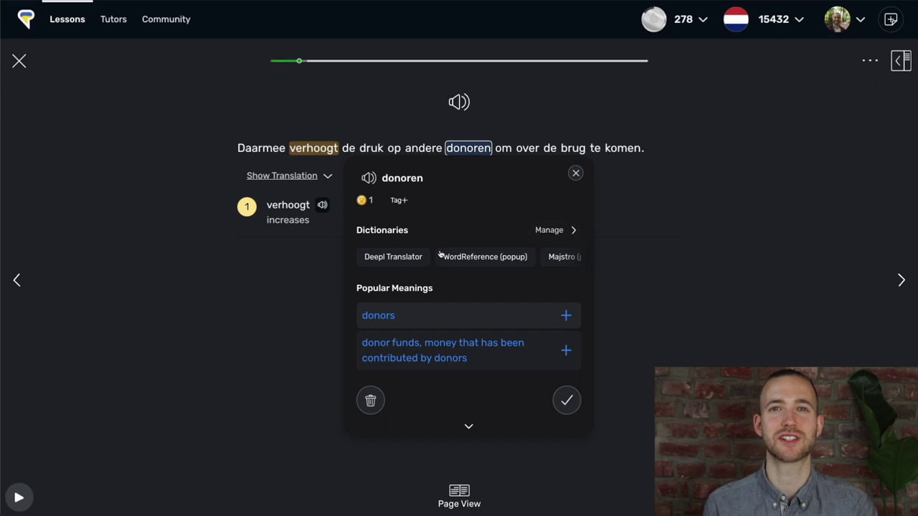
pyautogui.click(413, 261)
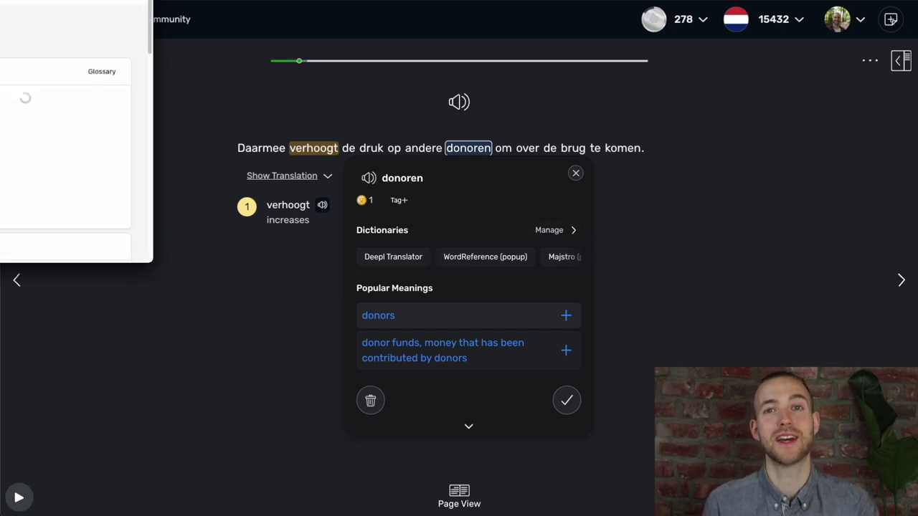